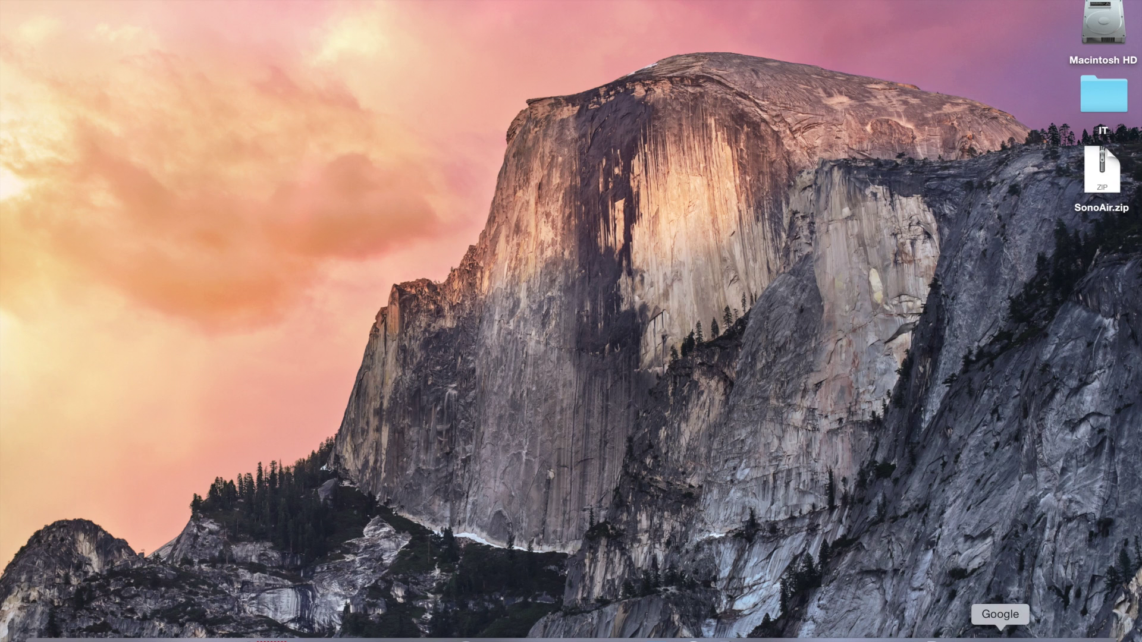
View the untitled text note holding the bit.ly link, and minimize its window
left_click(1033, 639)
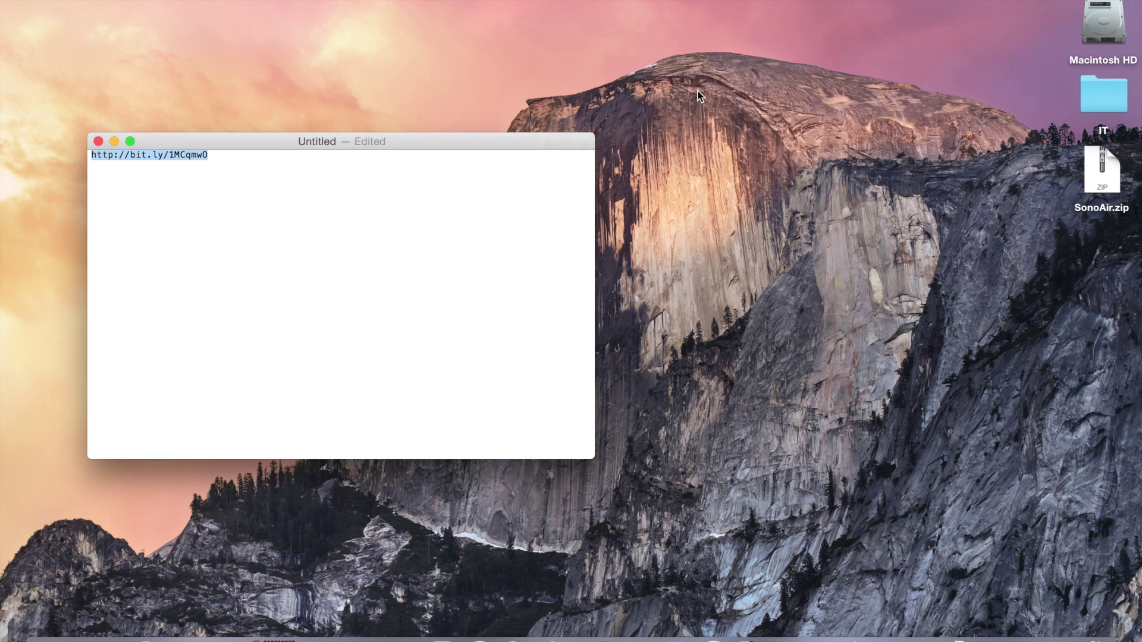
left_click(114, 141)
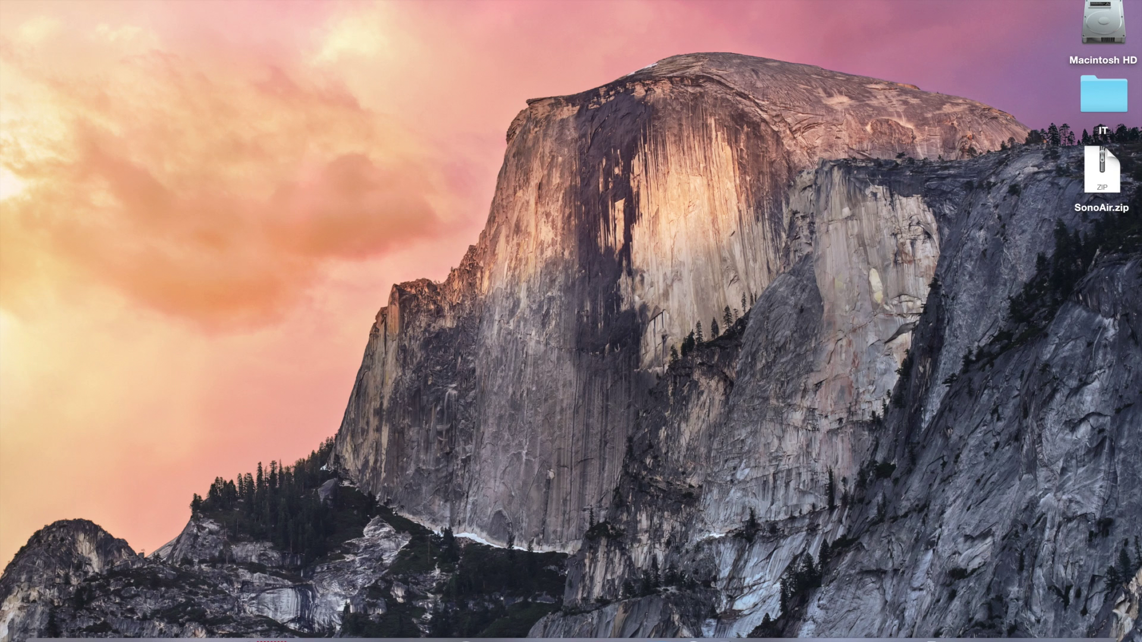
Open the Security & Privacy settings in System Preferences and unlock them for changes with the account password
left_click(17, 0)
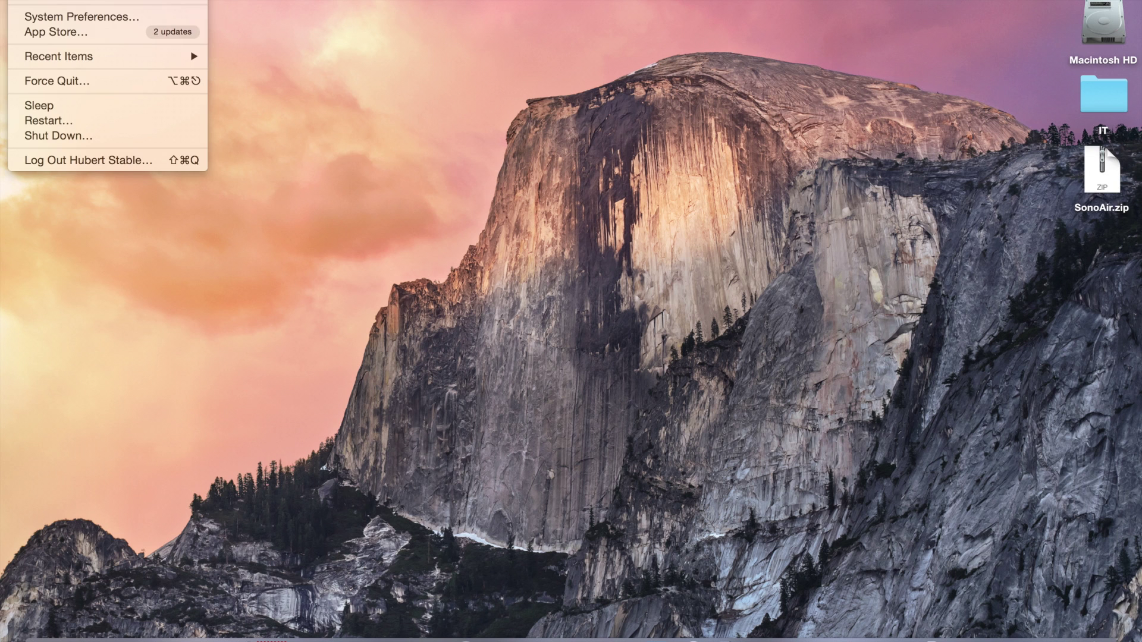
left_click(27, 17)
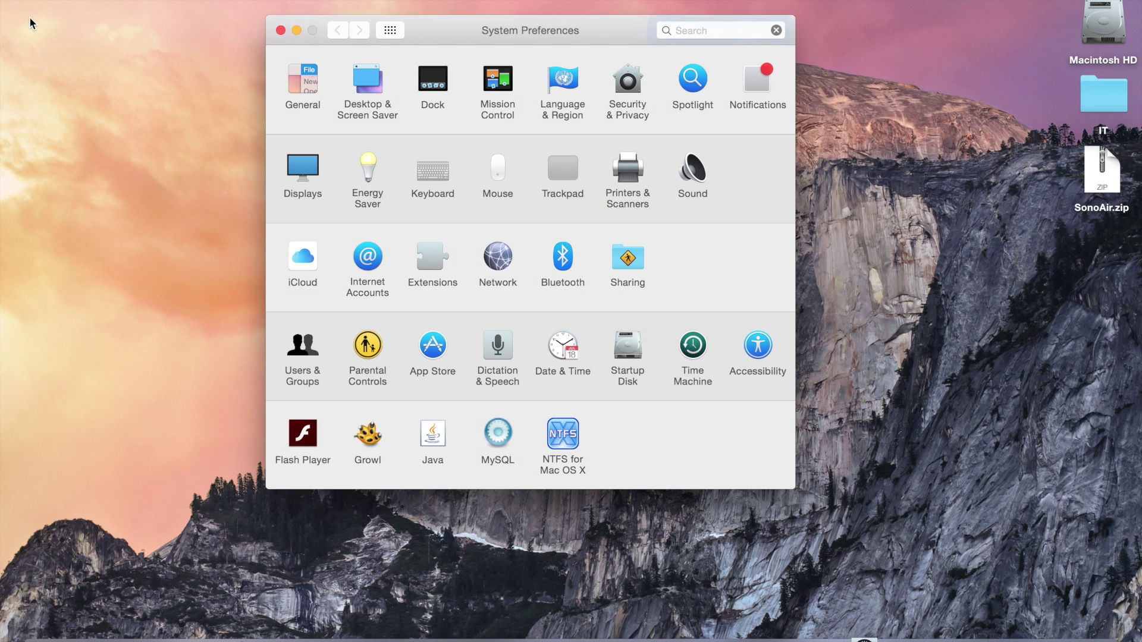
left_click(635, 79)
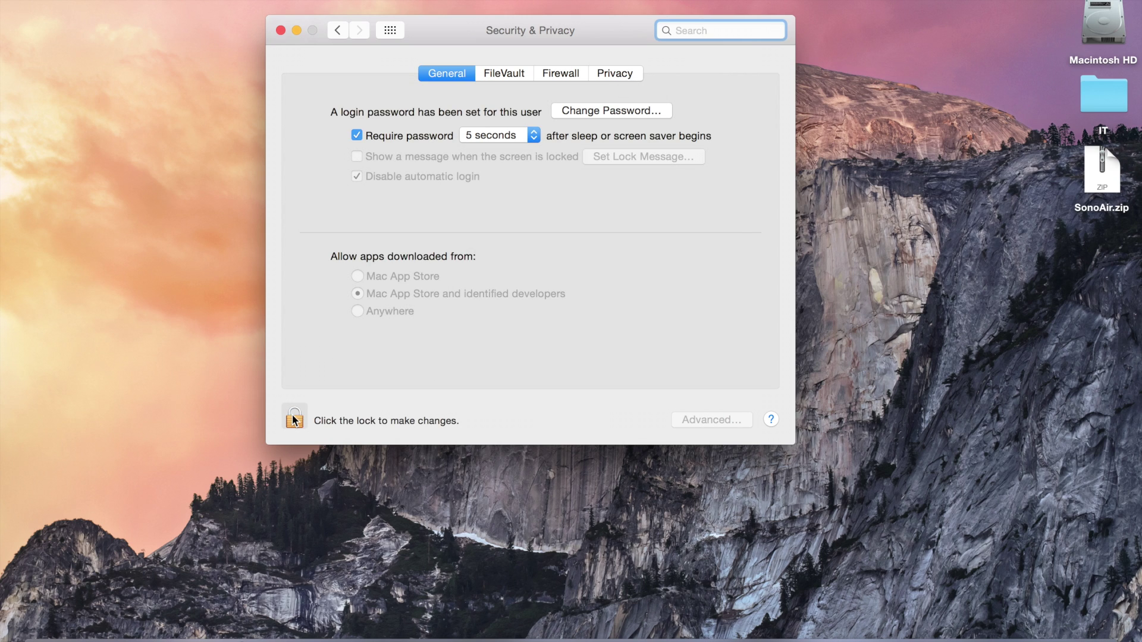
left_click(294, 420)
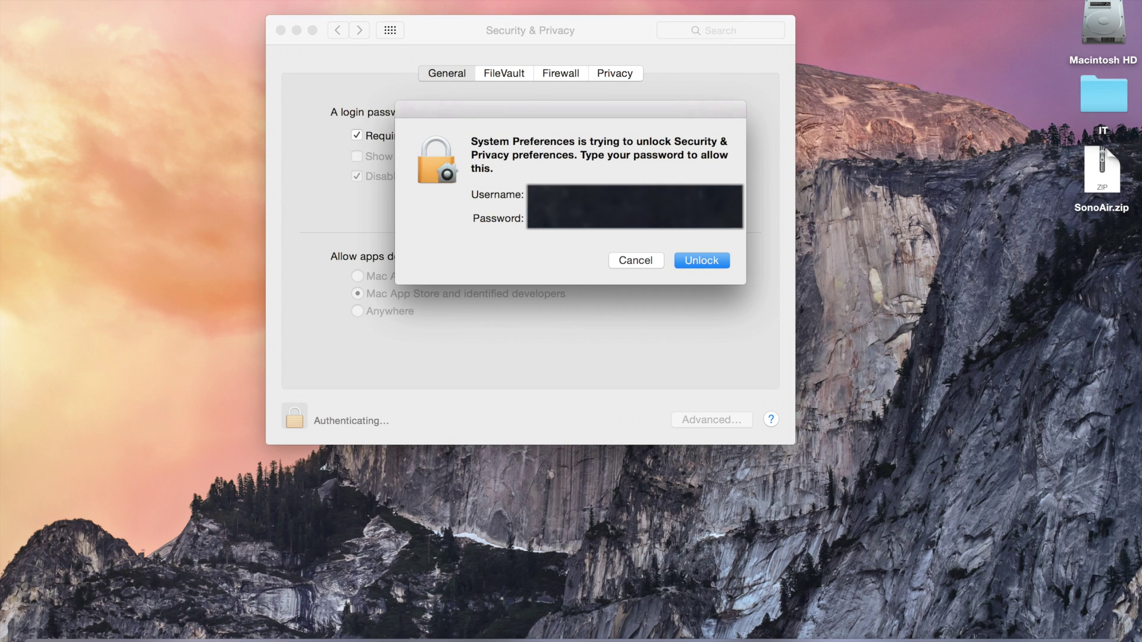
key("Return")
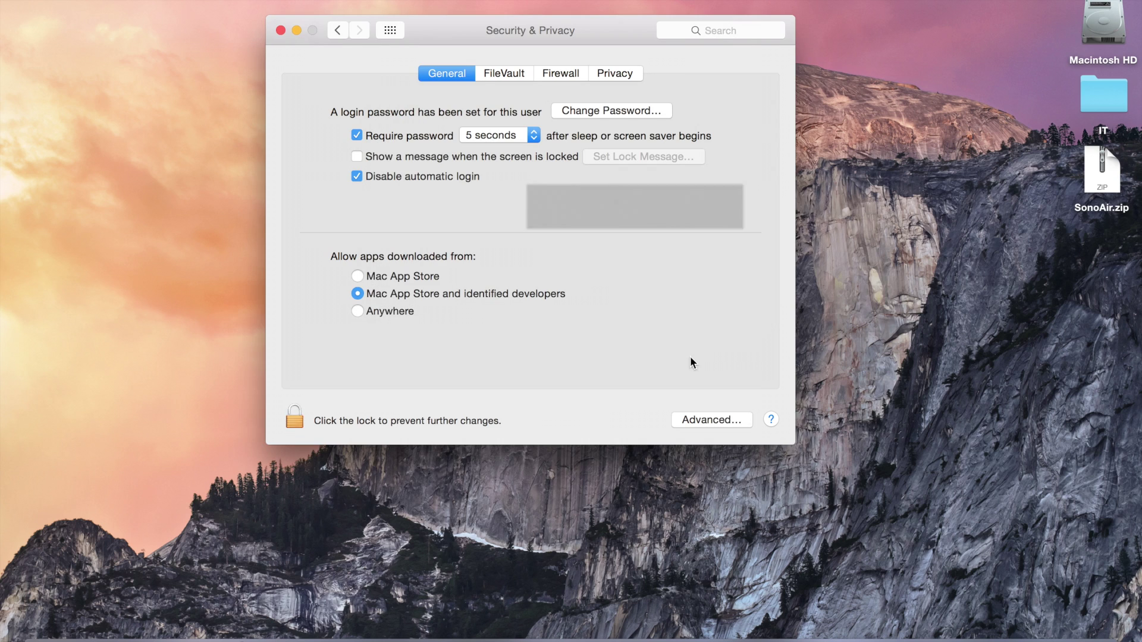
Allow apps downloaded from Anywhere, accept the reduced security, and minimize the preferences window
left_click(357, 310)
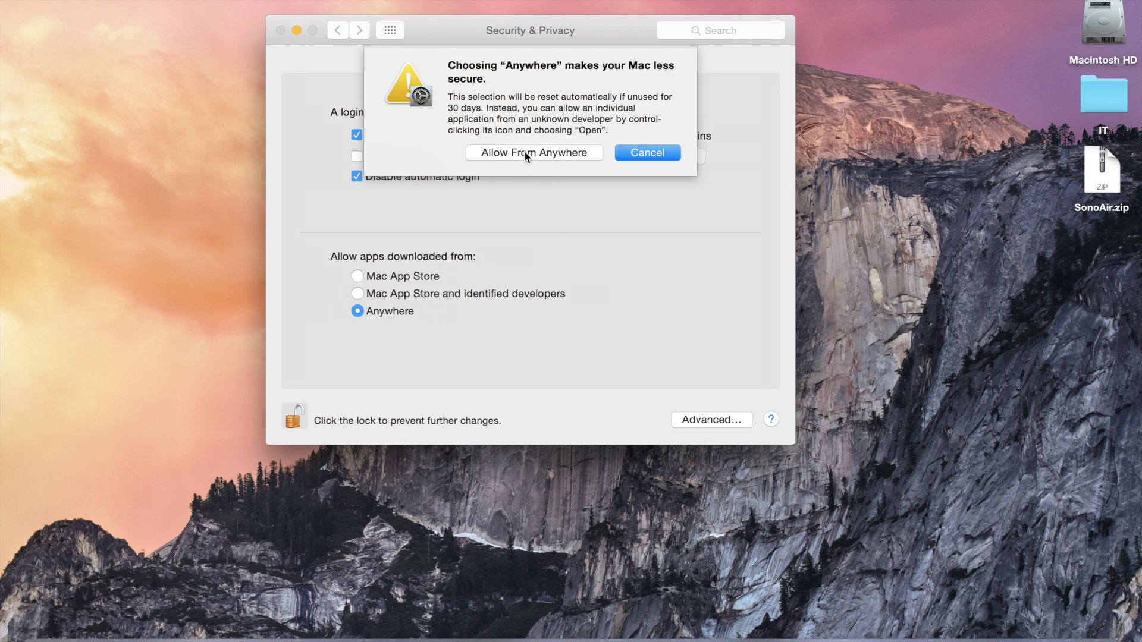
left_click(525, 154)
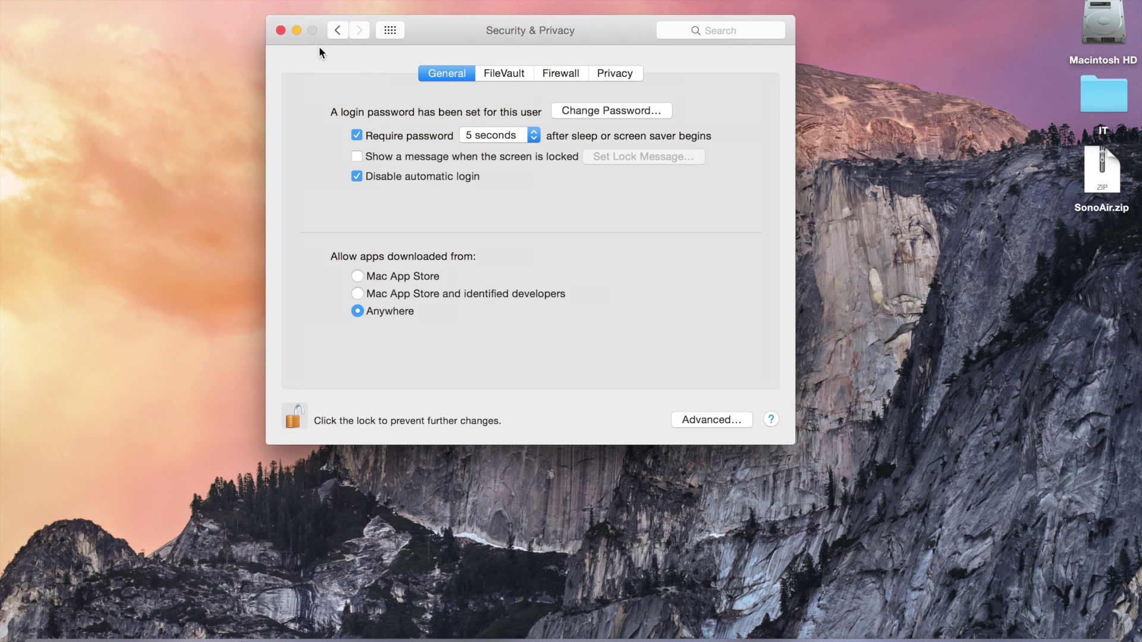
left_click(296, 29)
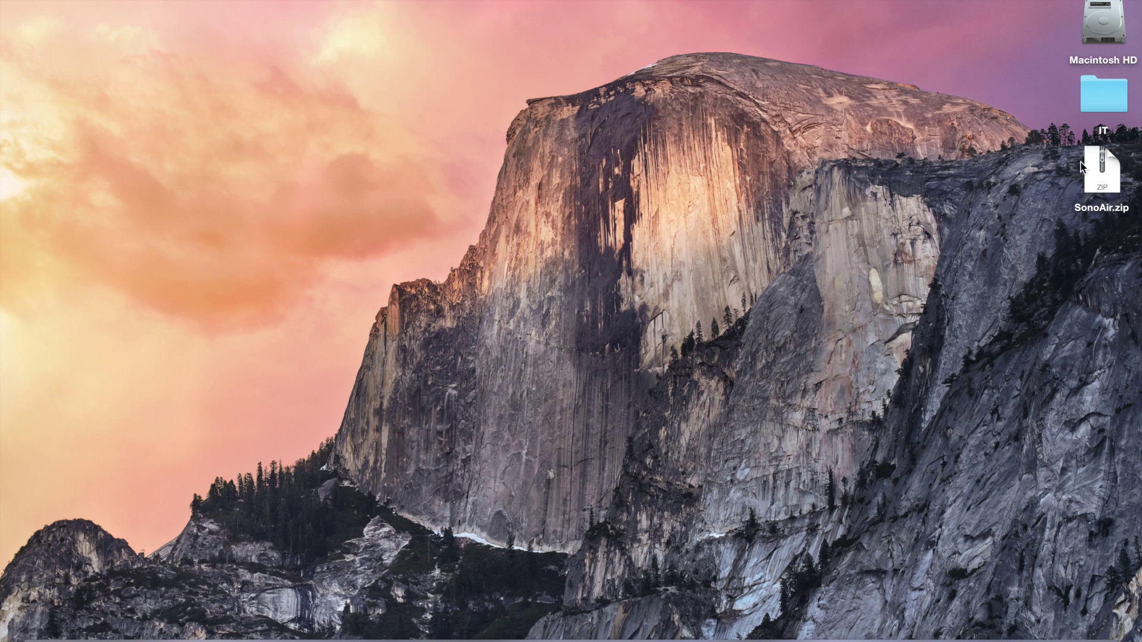
Extract SonoAir.zip on the desktop and move the resulting SonoAir.app into the Applications folder
double_click(1103, 196)
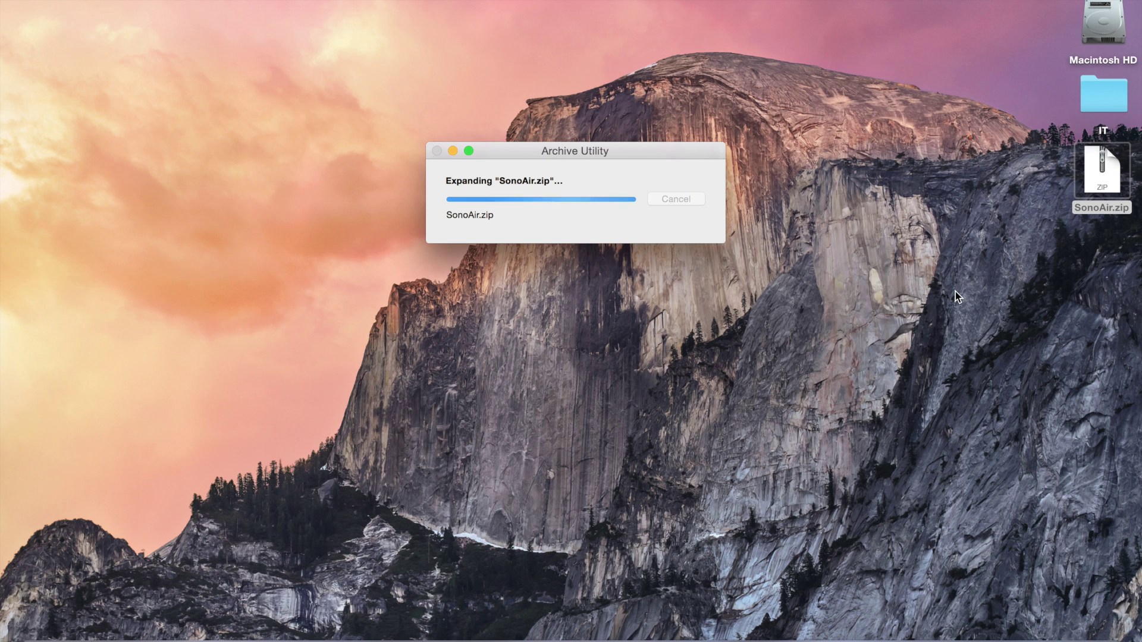
left_click(1130, 235)
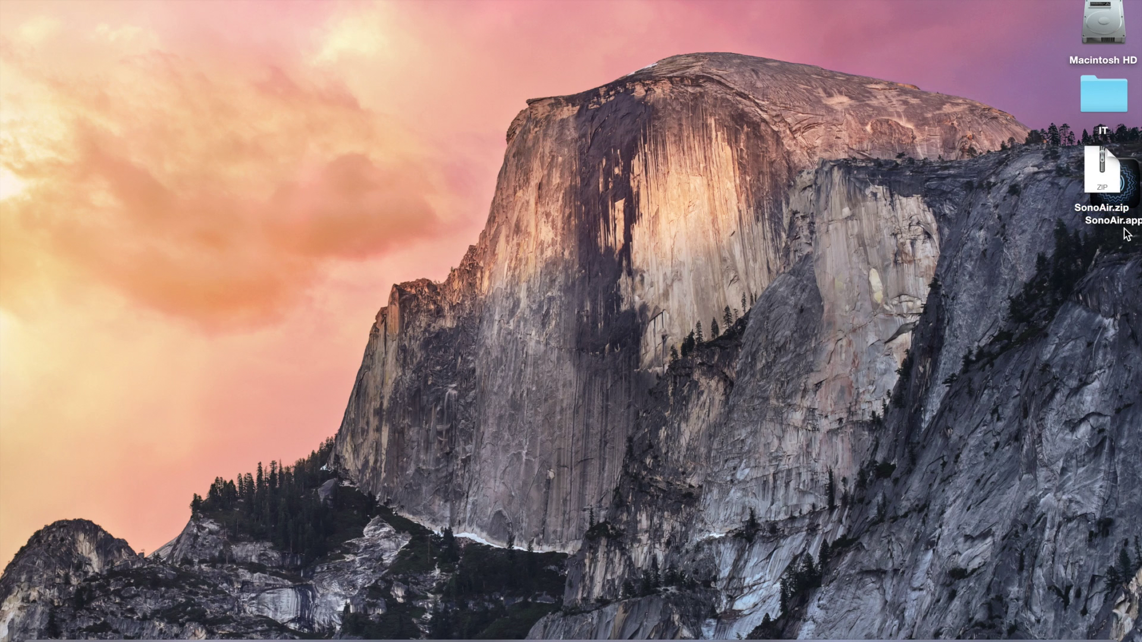
left_click(1132, 177)
left_click_drag(1120, 172, 886, 641)
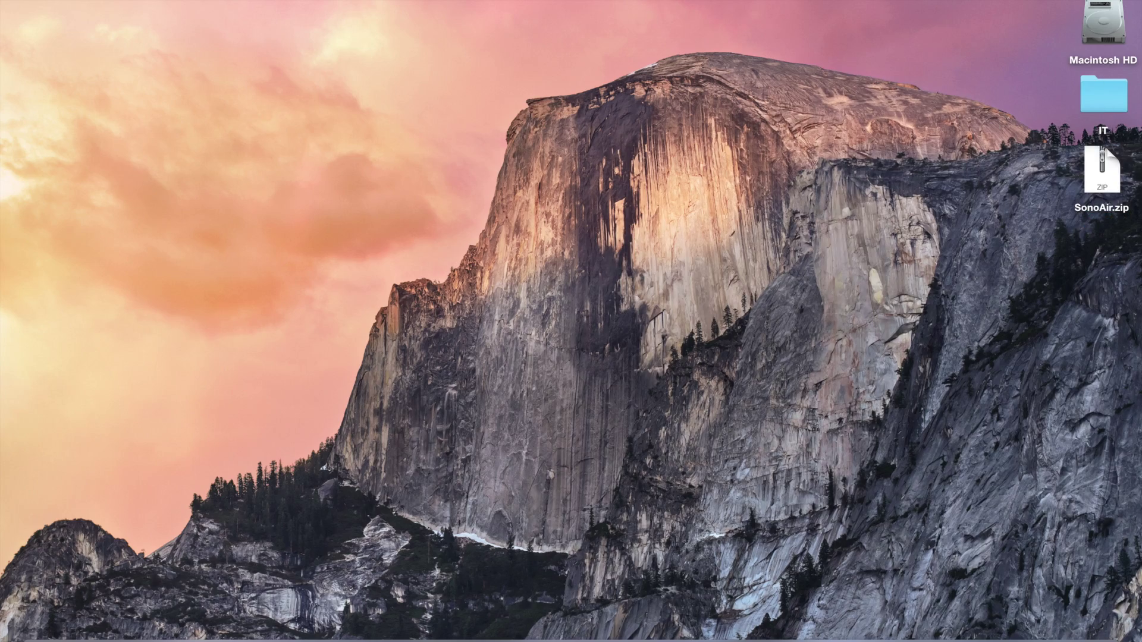
Launch SonoAir.app from the Applications folder, approving the downloaded app and acknowledging the experimental build notice
left_click(886, 641)
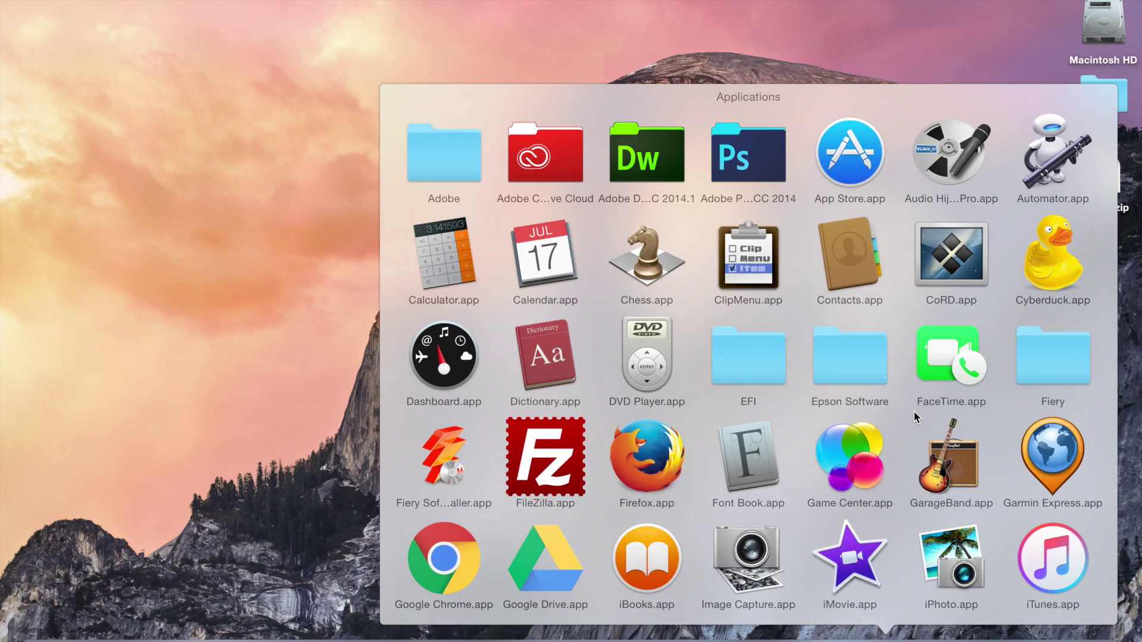
scroll(983, 415, "down", 15)
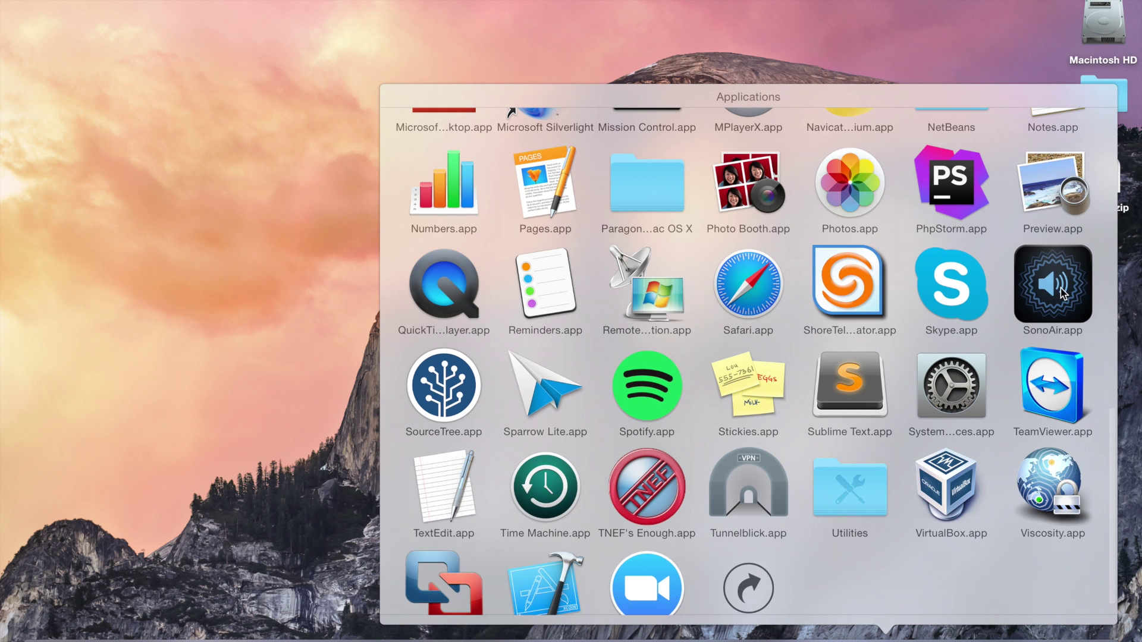
left_click(1062, 288)
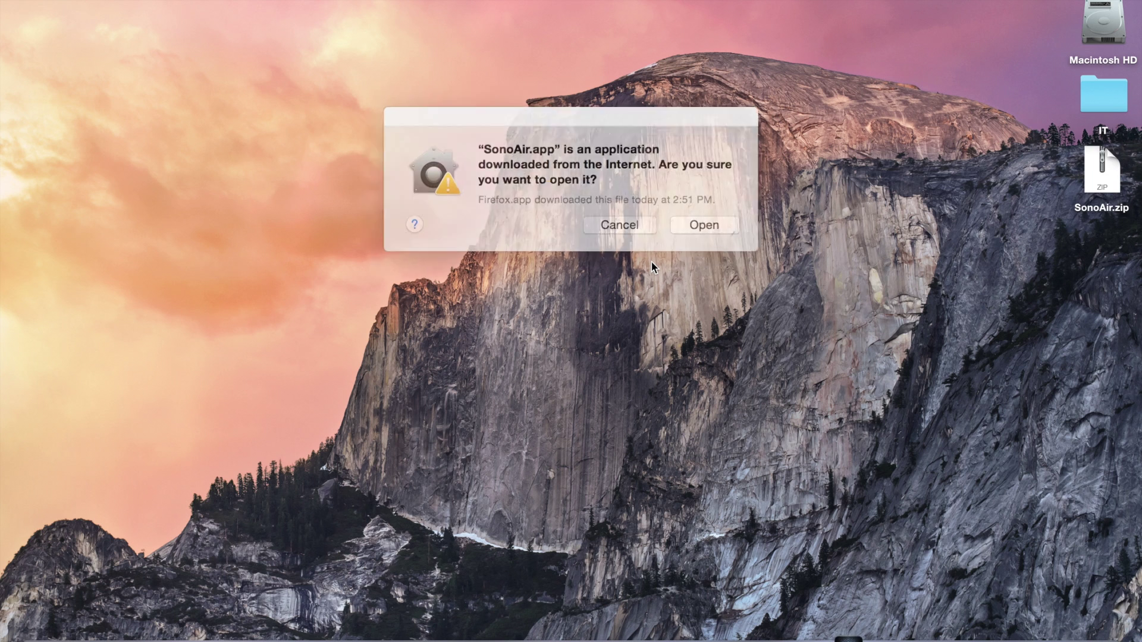
left_click(688, 220)
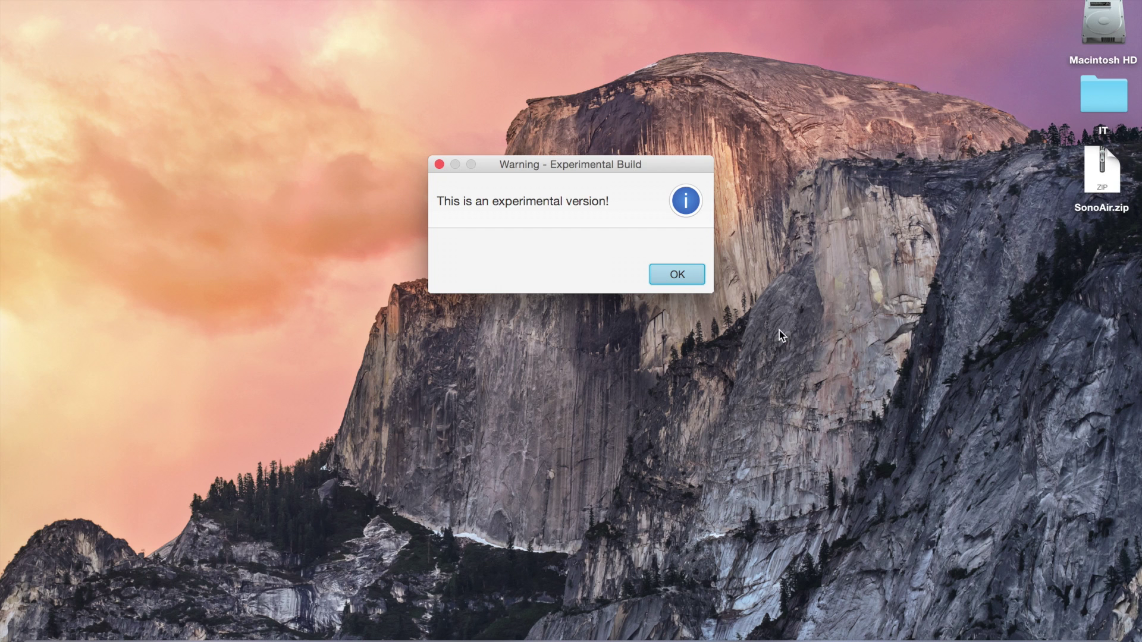
left_click(678, 274)
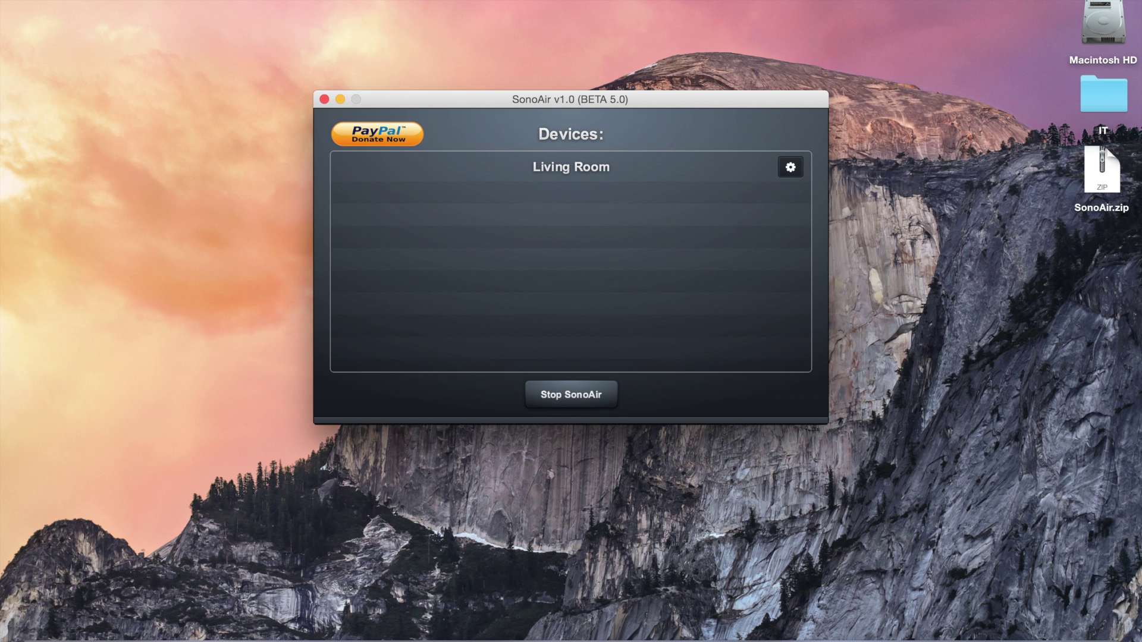
Set the system sound output to the AirPlay device Living Room (SonoAir) and minimize System Preferences
left_click(12, 2)
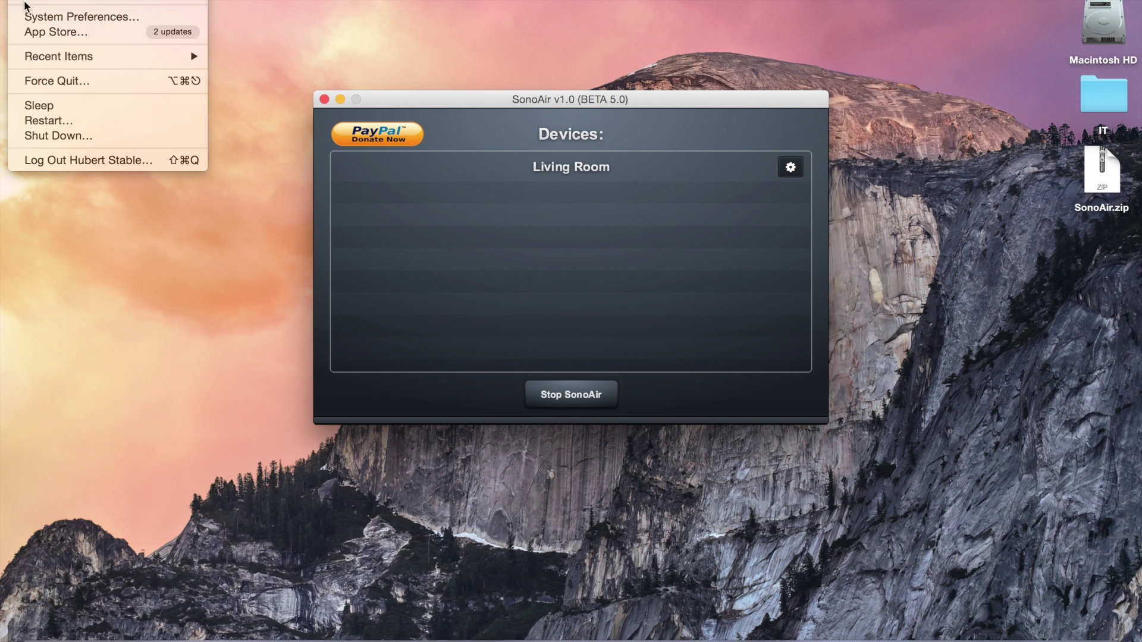
left_click(26, 16)
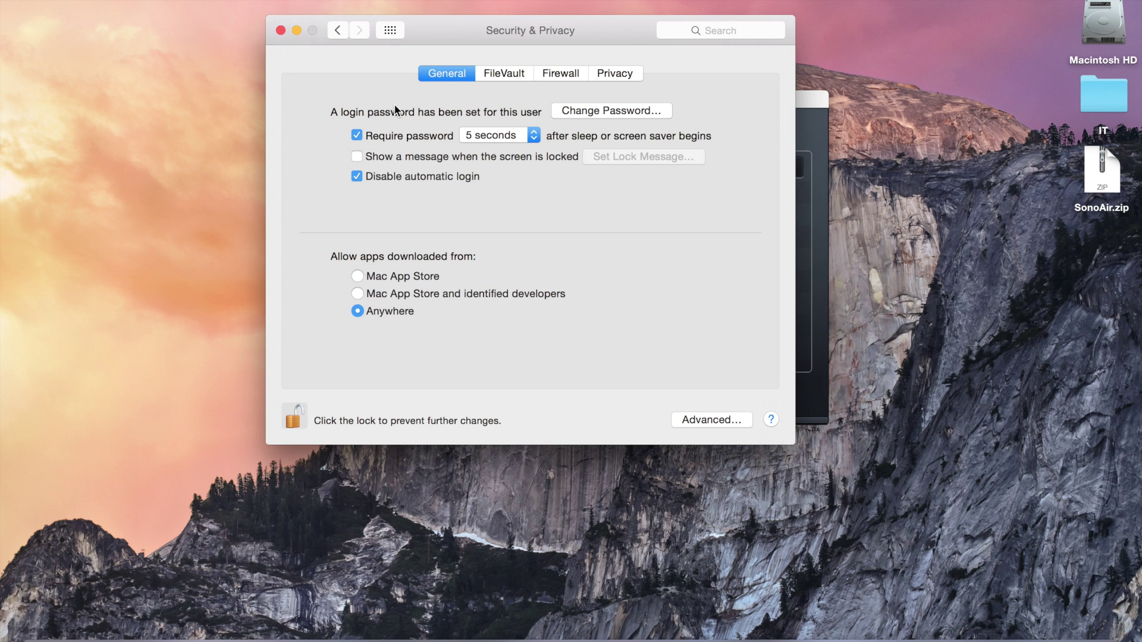
left_click(337, 29)
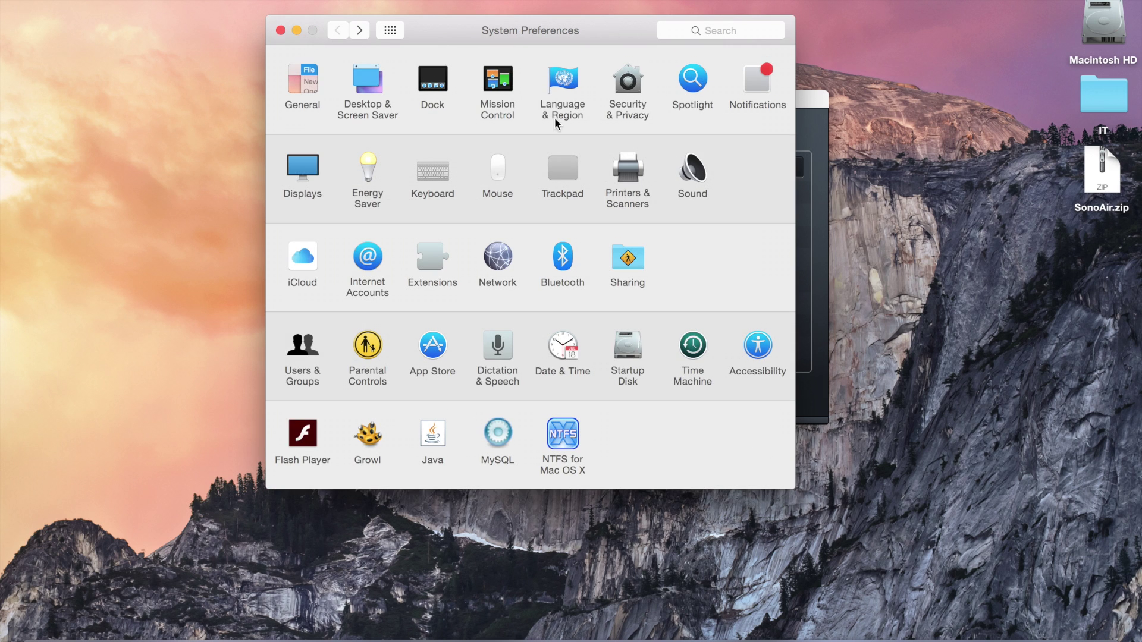
left_click(694, 173)
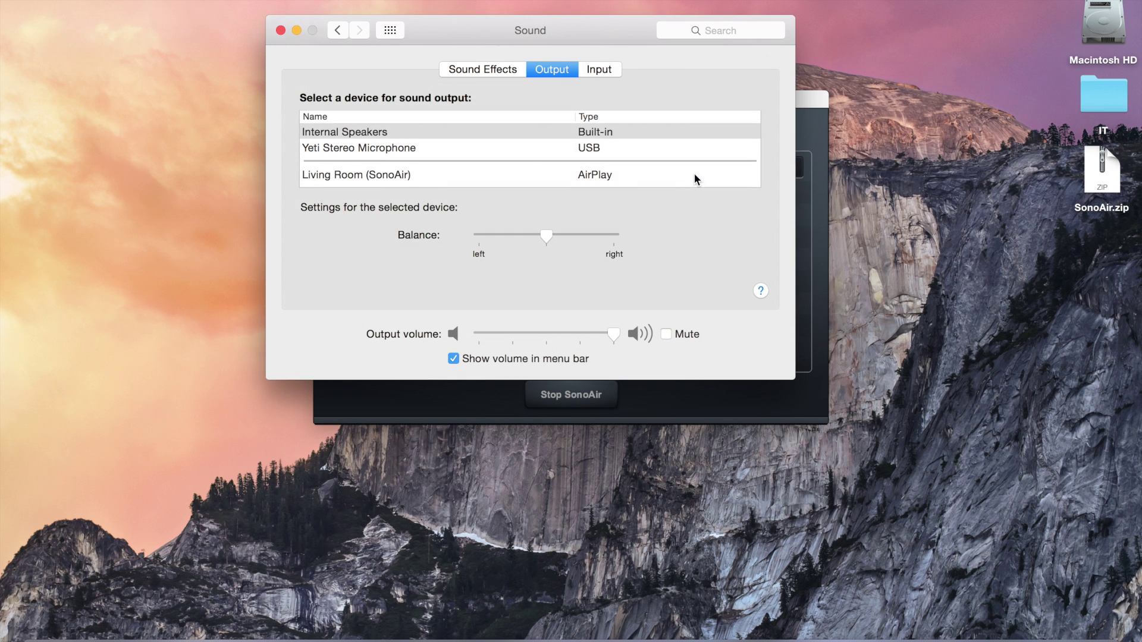
left_click(351, 132)
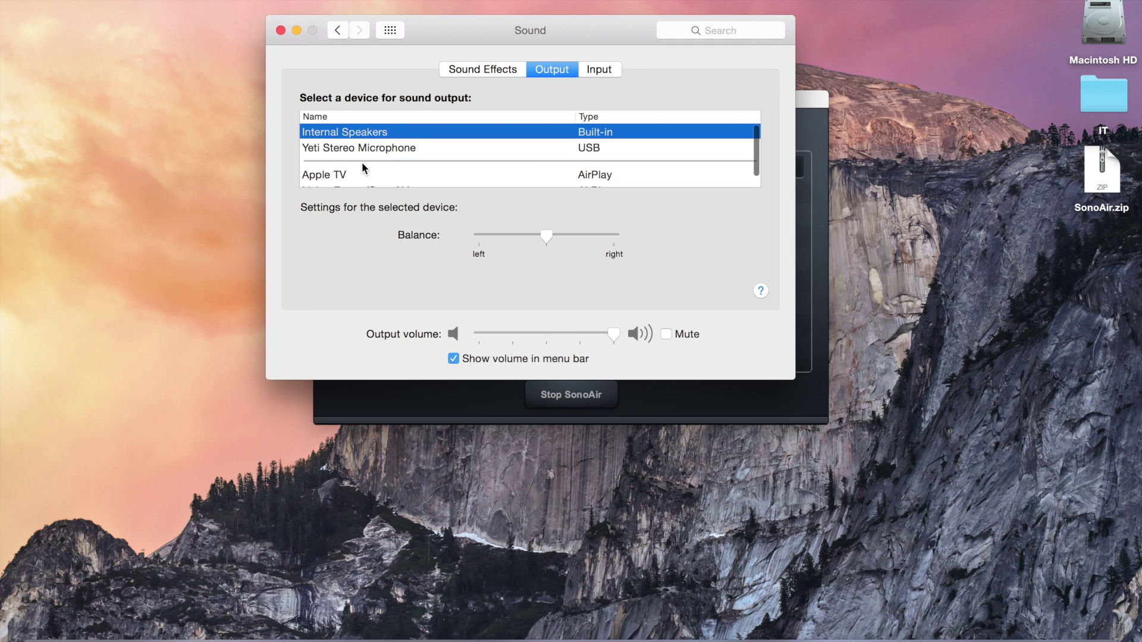
scroll(362, 165, "down", 2)
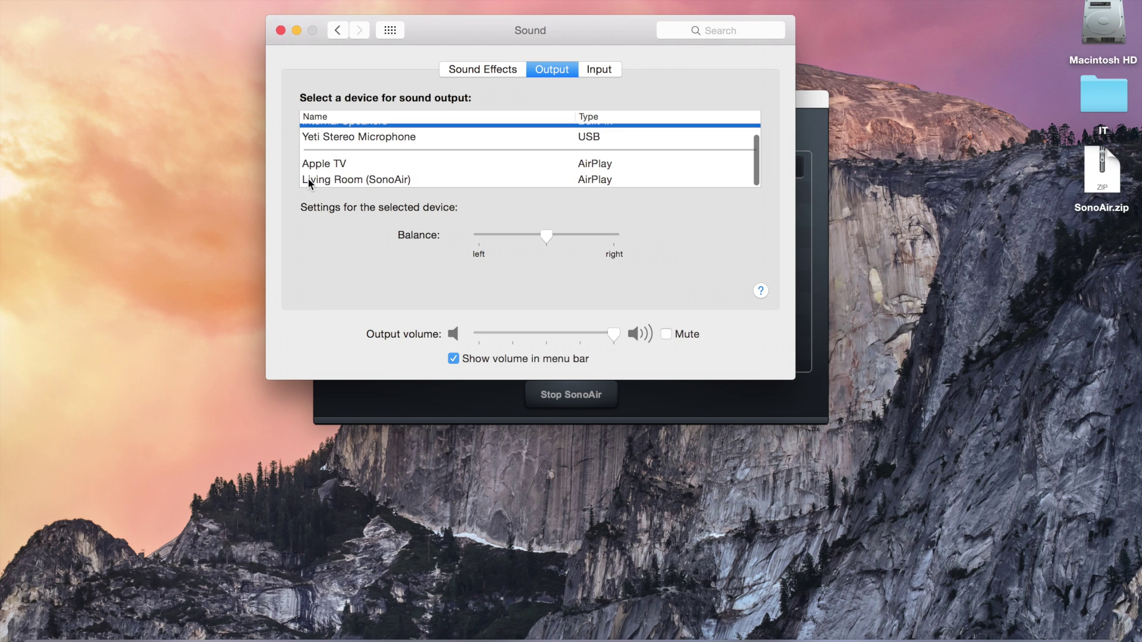
left_click(347, 180)
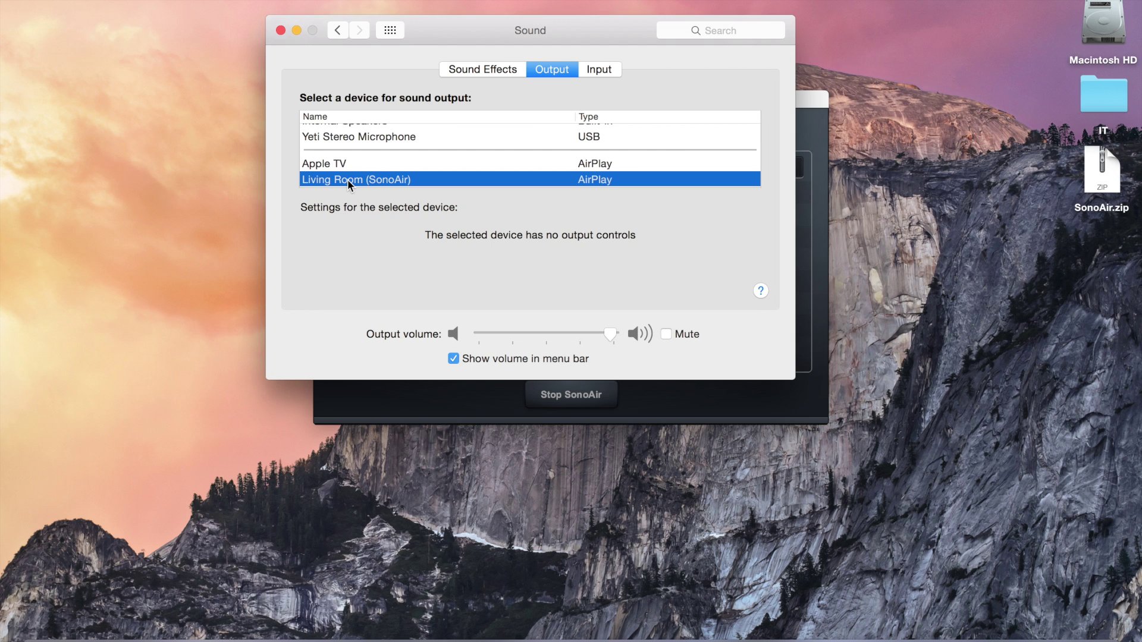
left_click(297, 30)
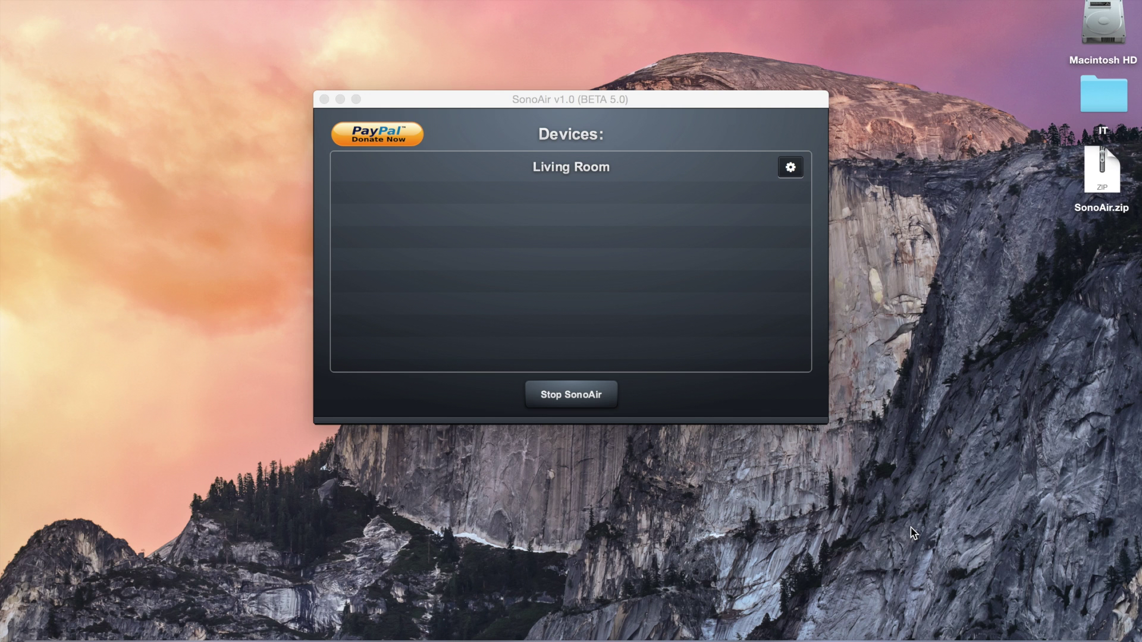
Switch to Spotify to view the Rock This playlist, and return to the SonoAir window
left_click(699, 636)
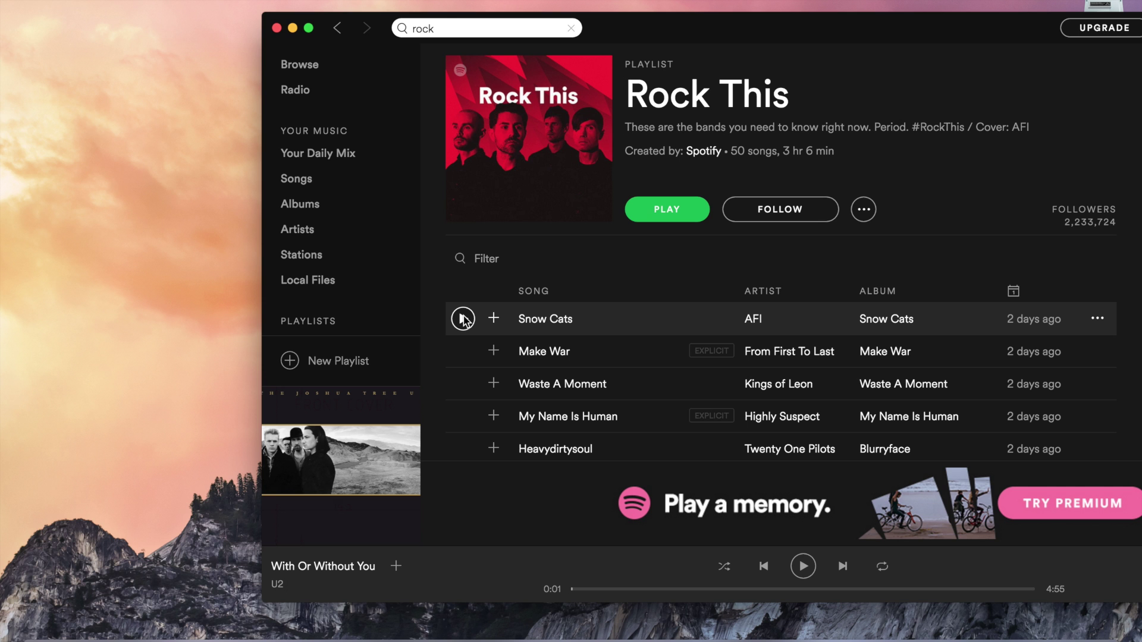
left_click(292, 28)
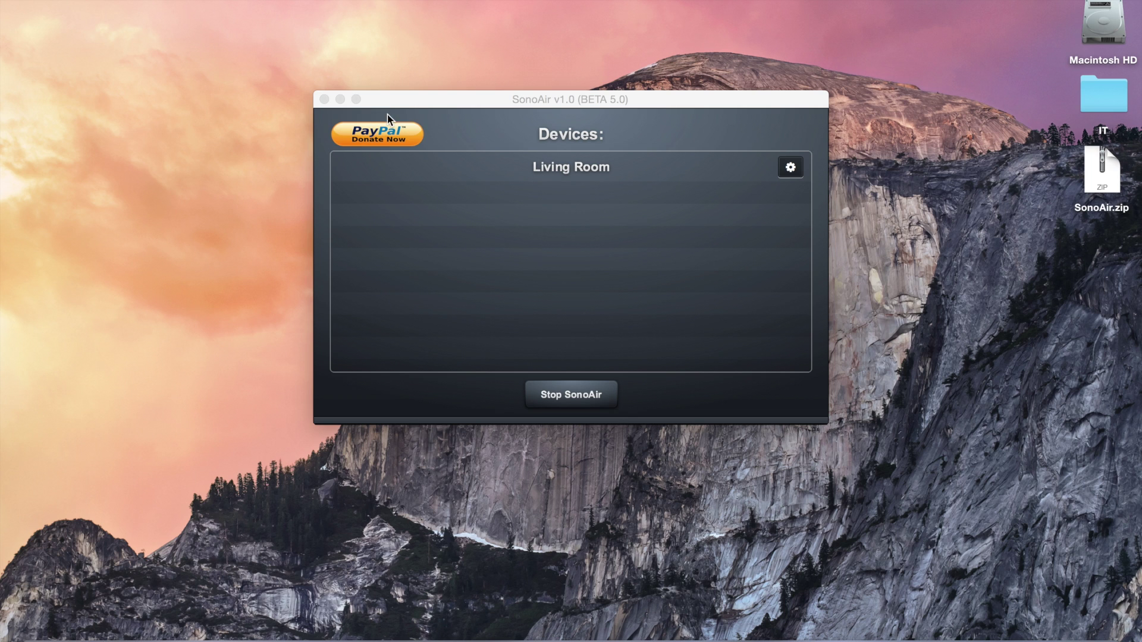
left_click(408, 101)
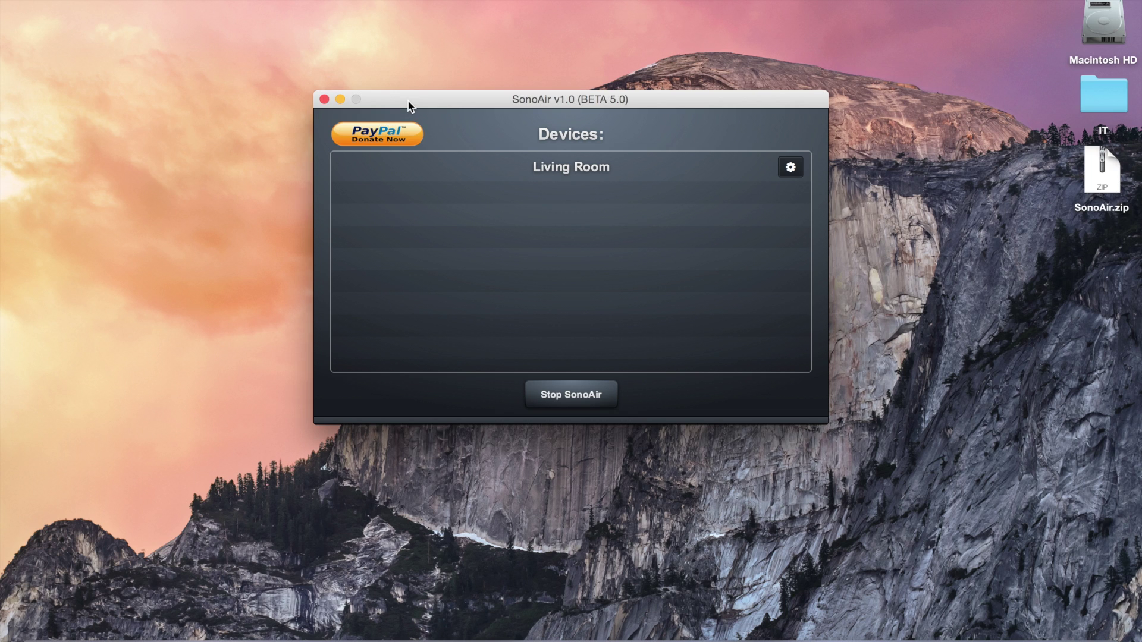